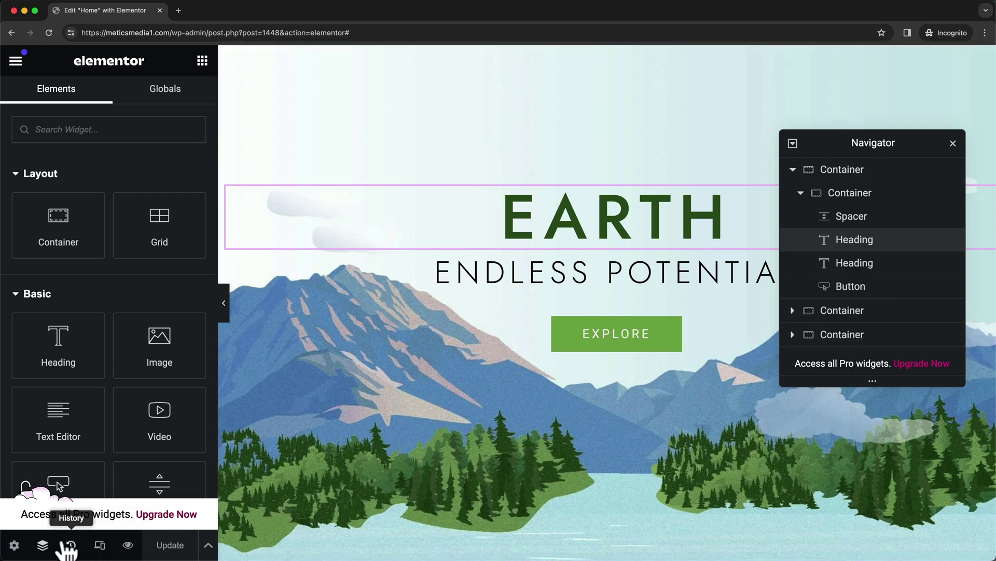
Hide and restore the Navigator, then select the EARTH heading.
left_click(42, 545)
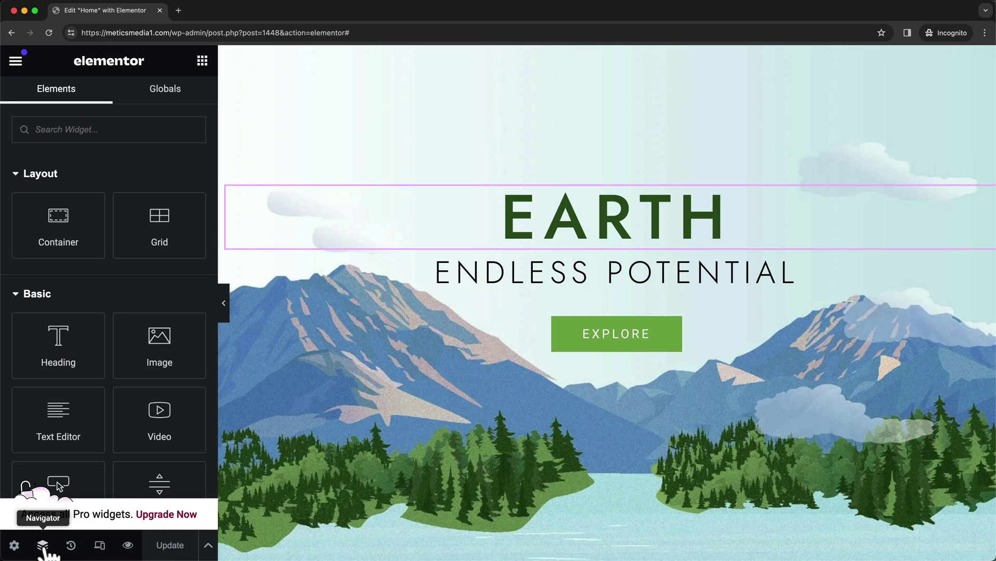
left_click(43, 545)
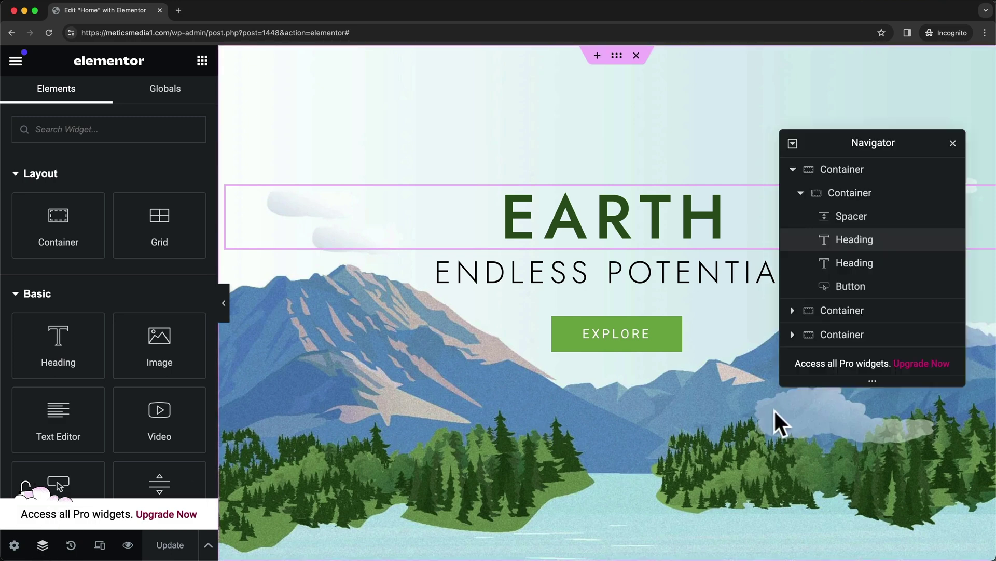
left_click(421, 222)
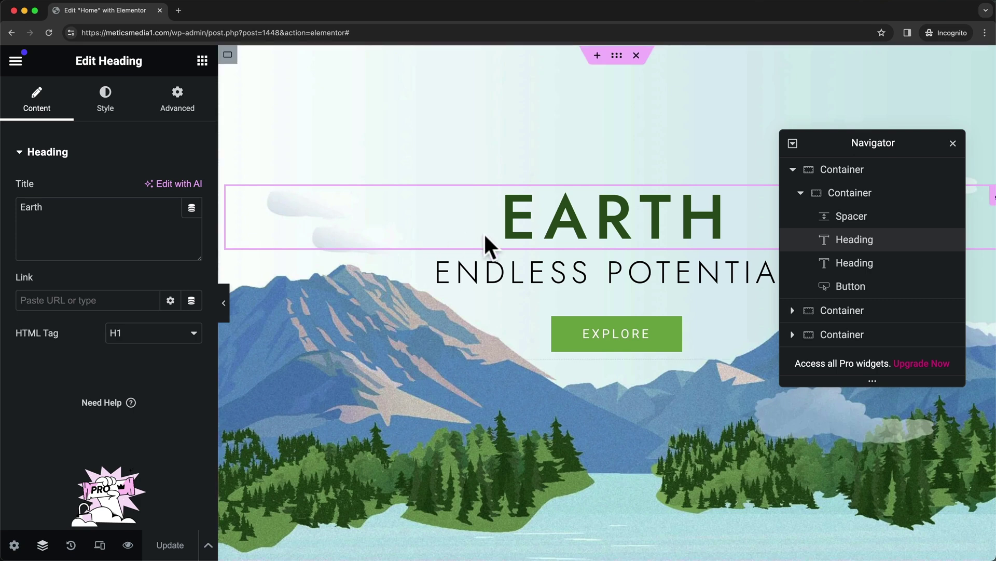
Review the boxed 100 vh outer hero container, then the full-width inner container.
left_click(880, 174)
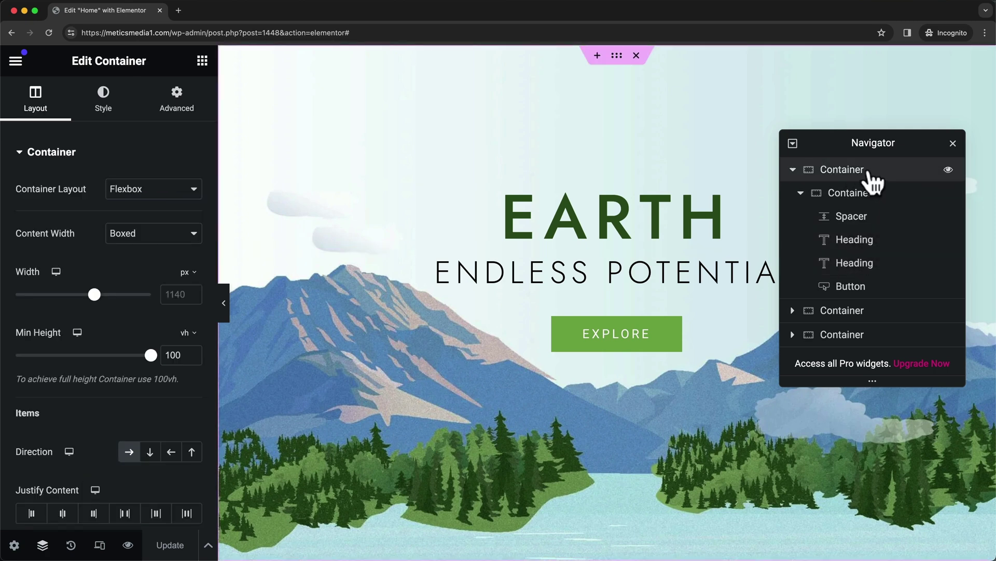
scroll(326, 173, "down", 2)
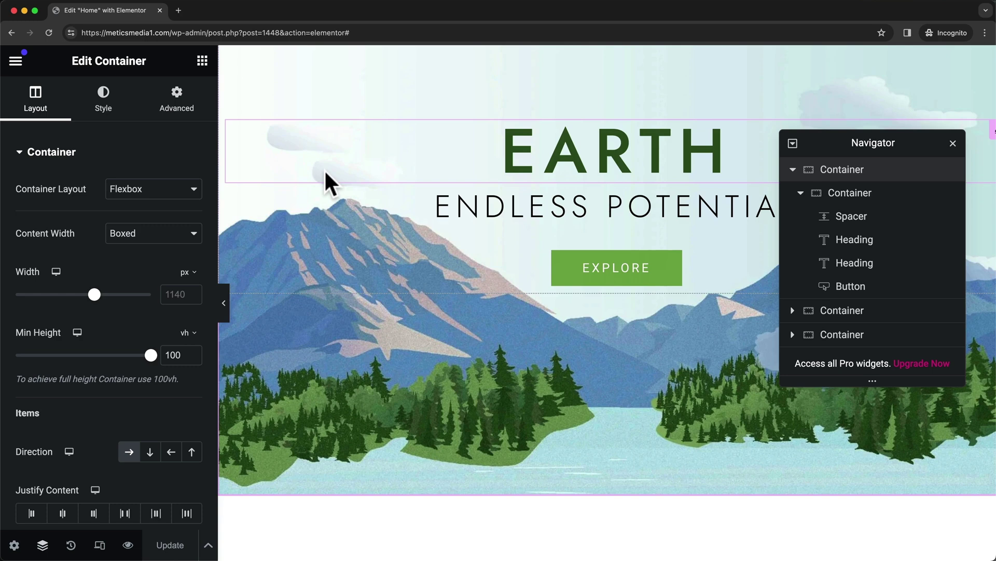
scroll(637, 420, "down", 1)
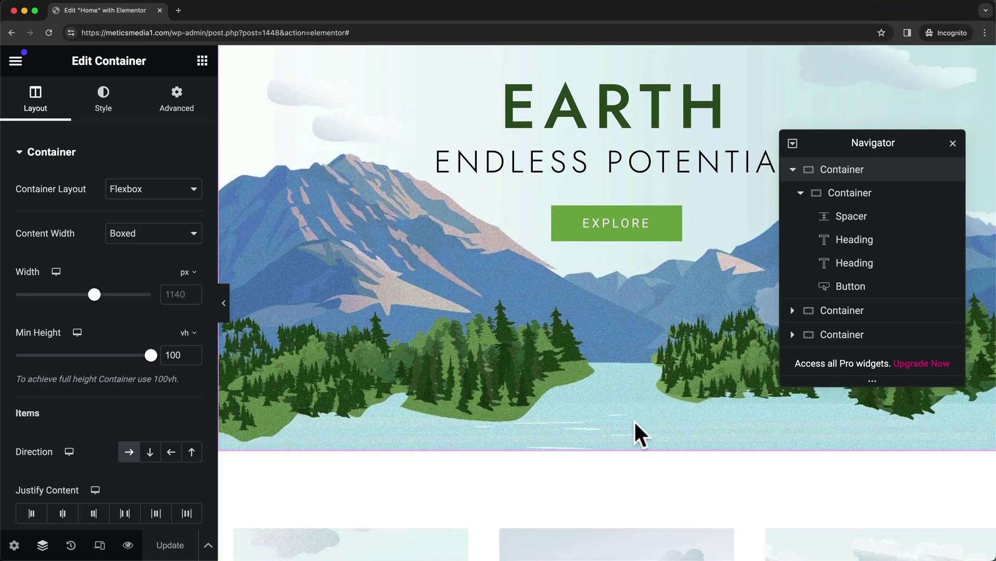
scroll(578, 445, "down", 1)
scroll(494, 374, "up", 2)
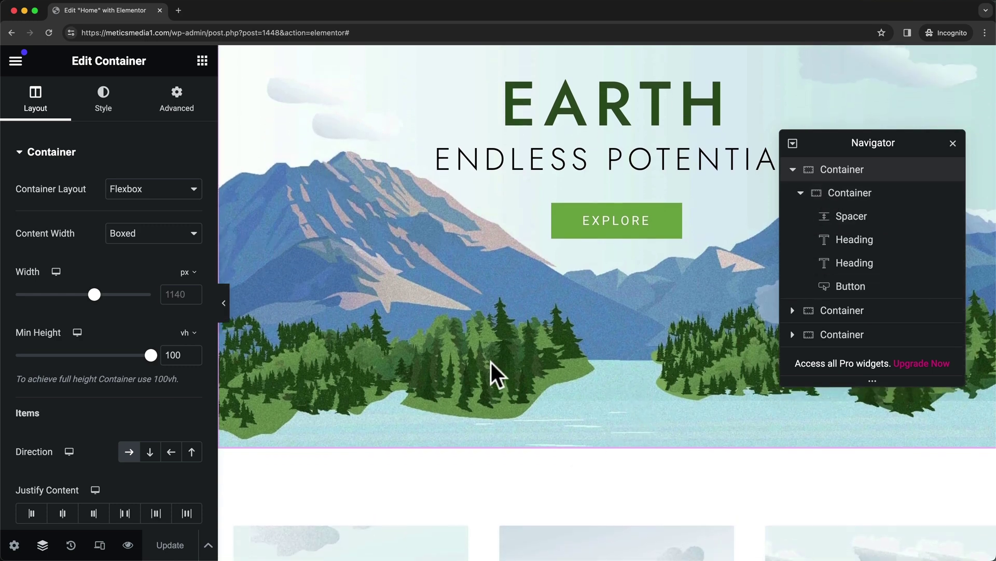
scroll(463, 396, "up", 1)
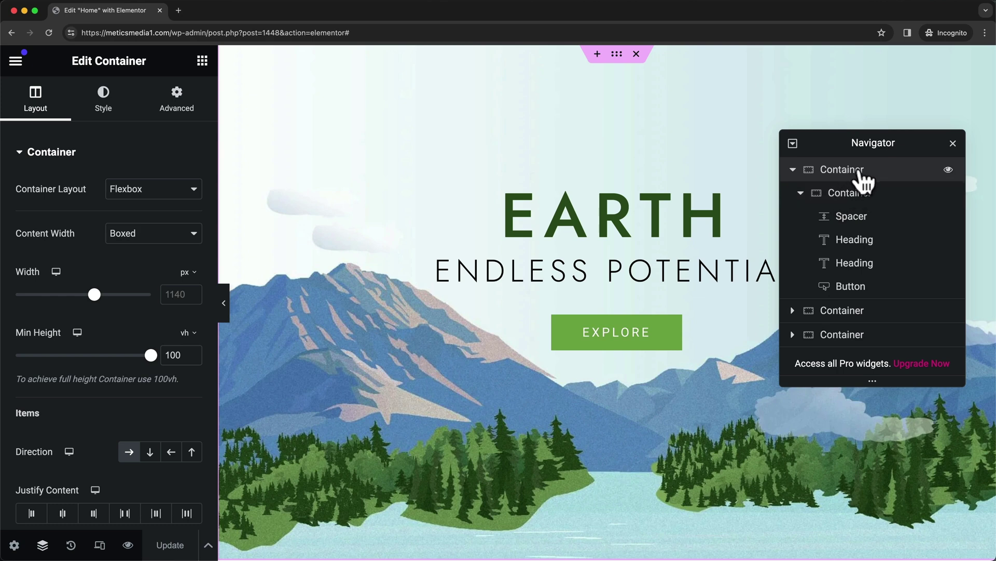
left_click(846, 195)
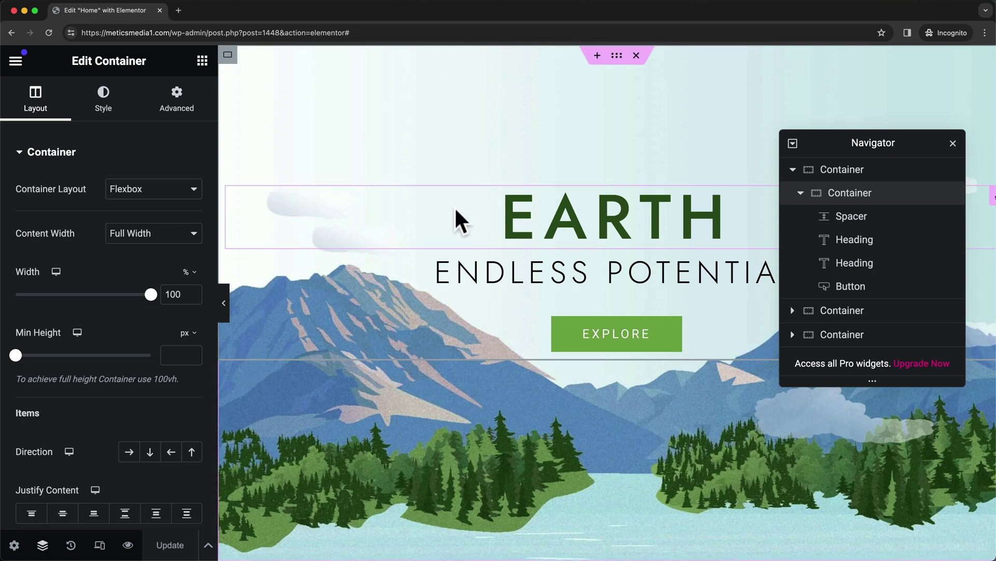
Open the 25 vh spacer, then the EARTH H1 and Endless Potential H2 settings.
left_click(856, 223)
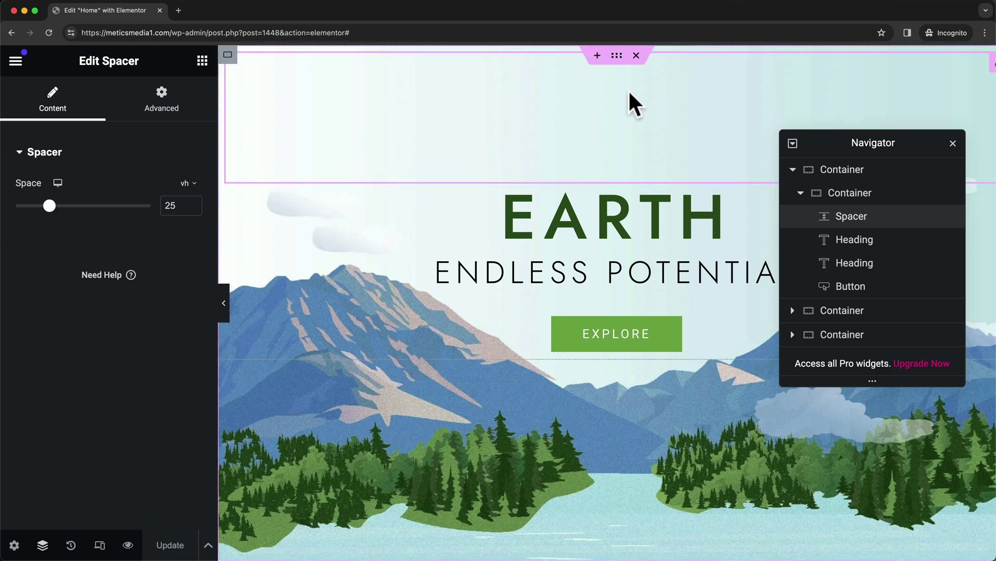
left_click(850, 241)
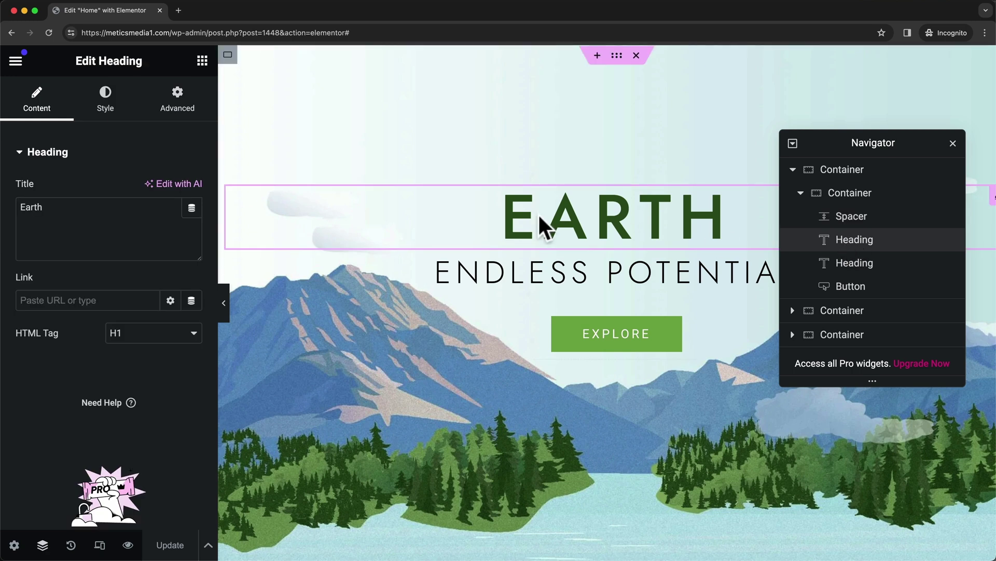
left_click(841, 264)
Dock and re-float the Navigator, then open the EXPLORE button's settings.
left_click_drag(809, 152, 882, 139)
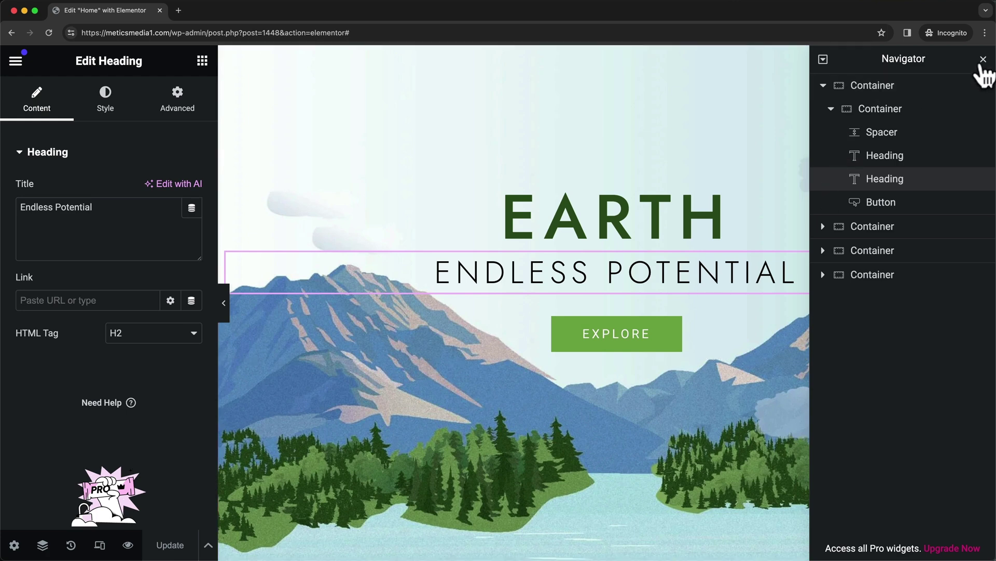
left_click_drag(947, 60, 890, 69)
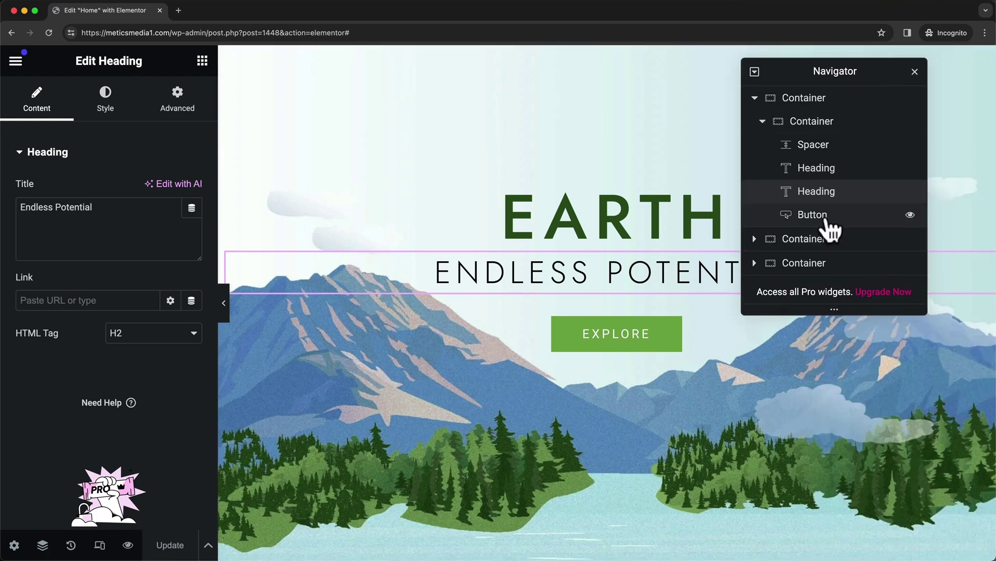
left_click(823, 215)
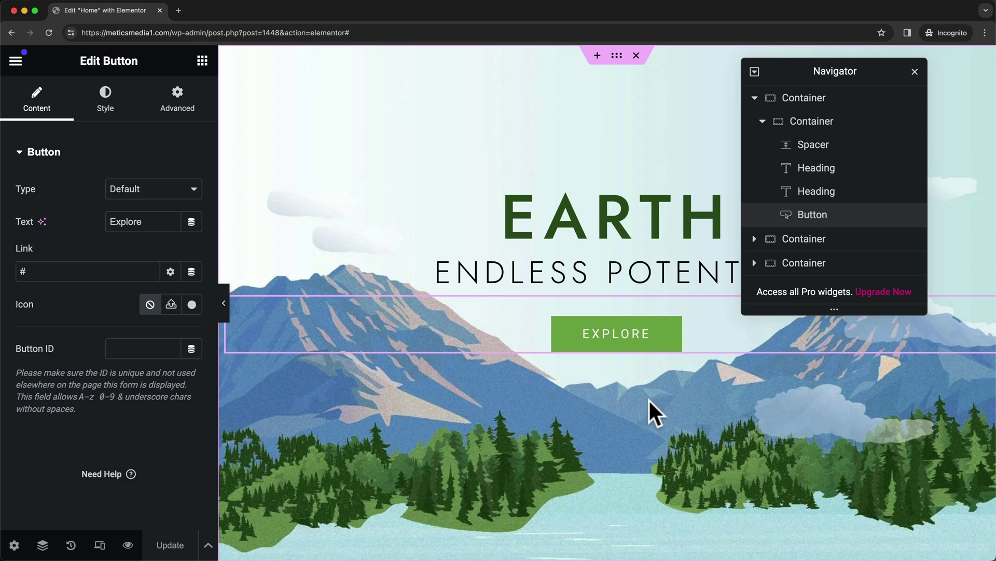
Open the 1140 px boxed services container and expand it down to the Web Design card's widgets.
scroll(649, 399, "down", 2)
scroll(649, 397, "down", 6)
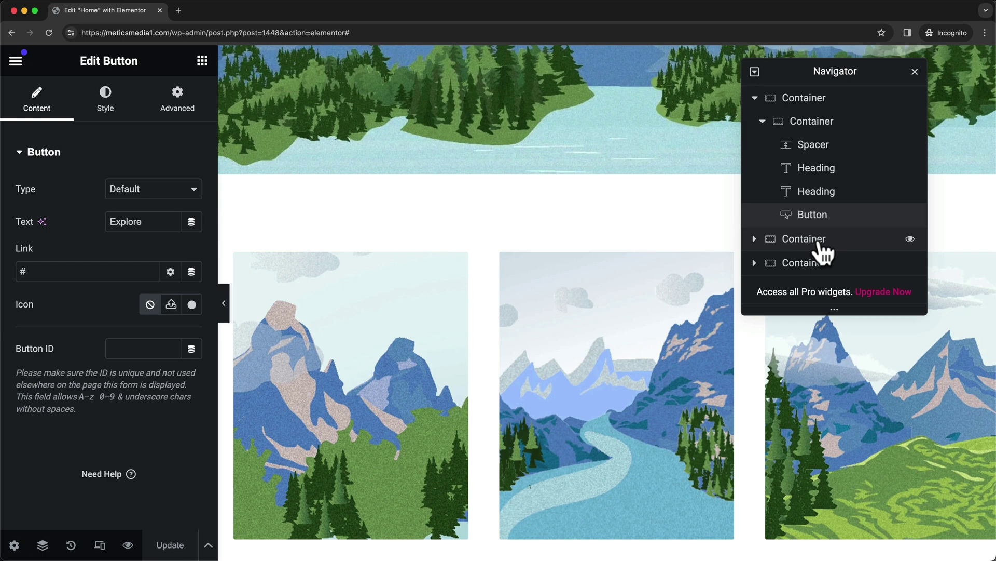
left_click(811, 241)
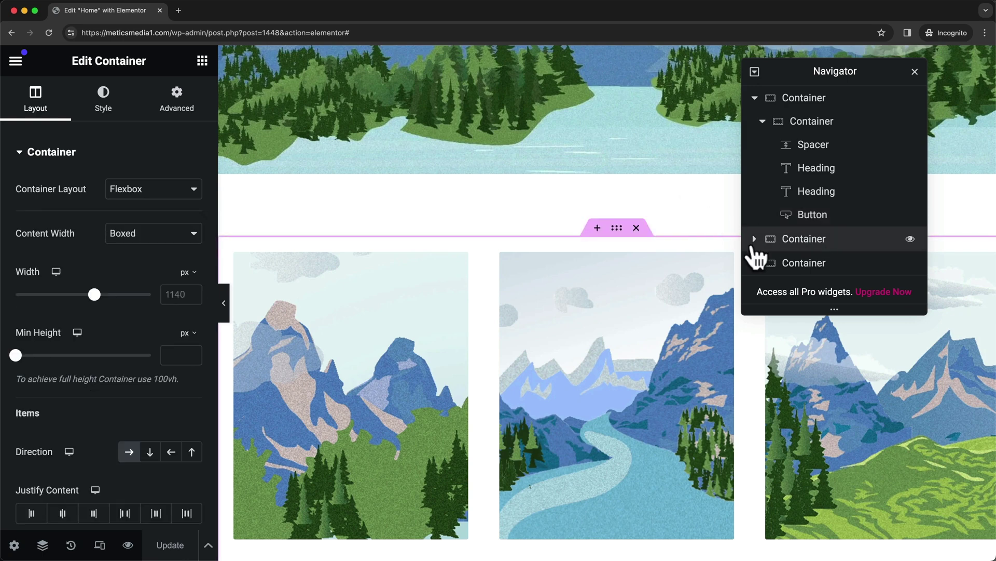
left_click(754, 240)
scroll(792, 258, "down", 3)
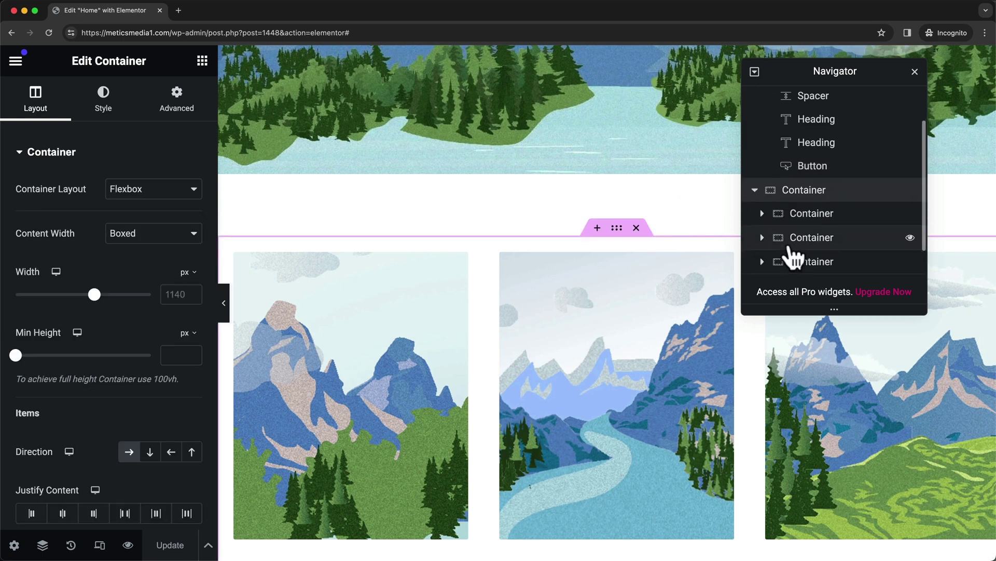
scroll(632, 319, "down", 3)
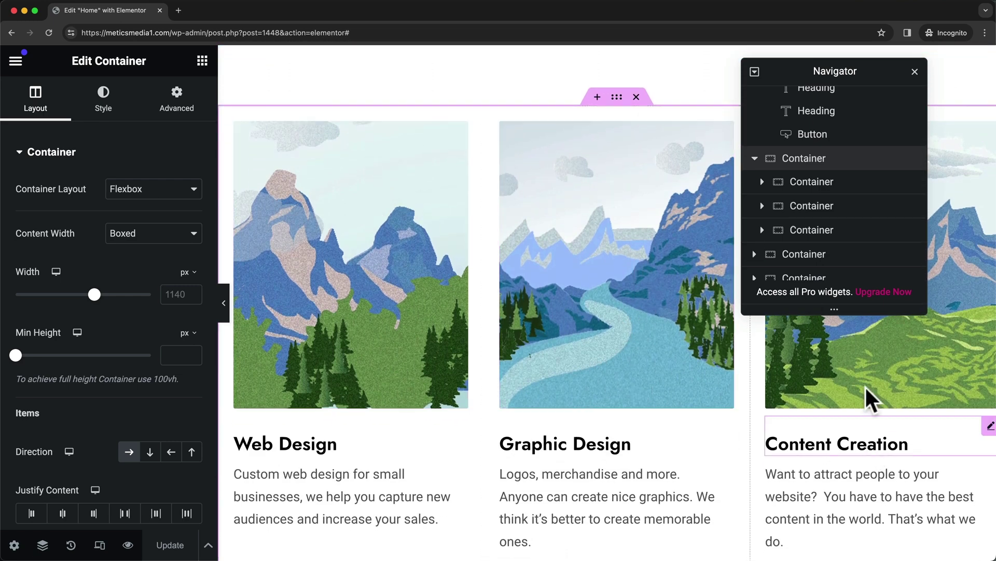
scroll(854, 423, "down", 1)
left_click(762, 182)
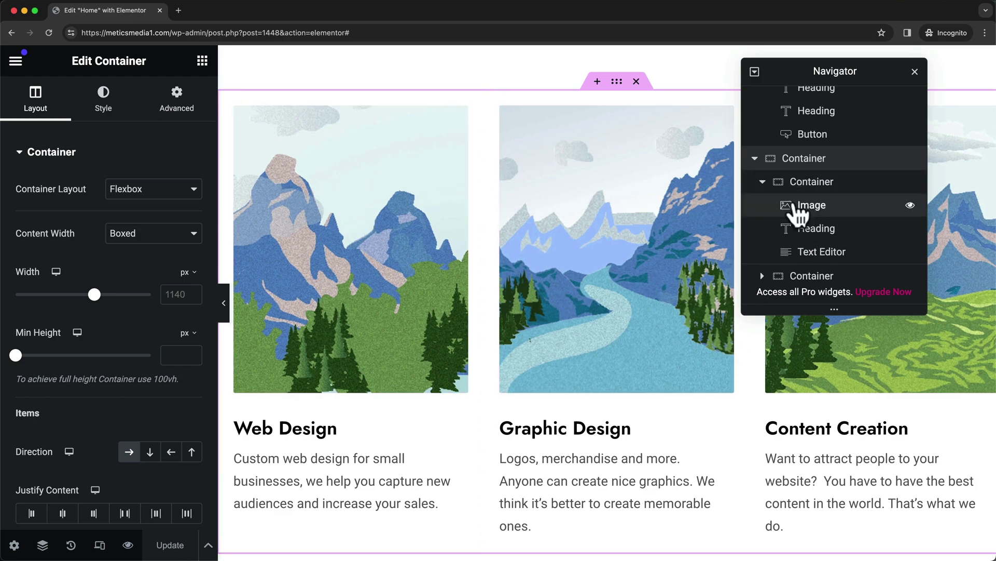
Inspect the Web Design card's image, heading and description text settings.
left_click(799, 206)
left_click(803, 230)
scroll(332, 384, "down", 5)
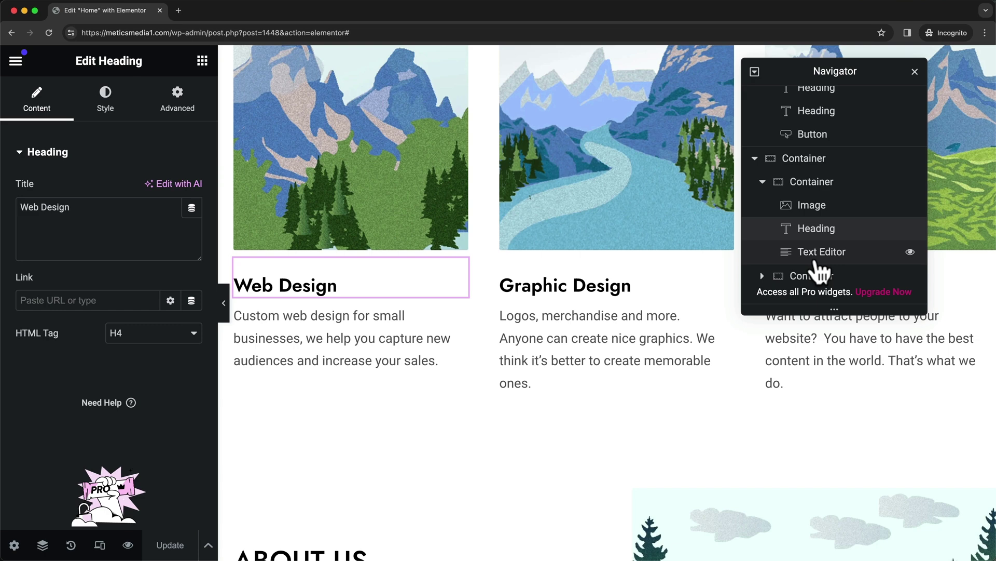
left_click(818, 261)
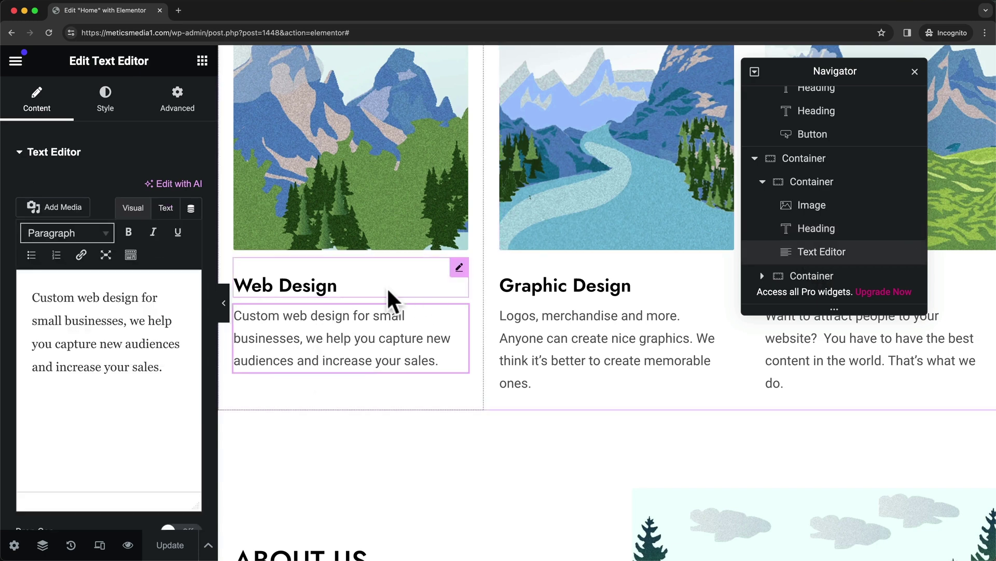
Close the Navigator, scroll back up to the EARTH hero, and toggle the Navigator icon.
scroll(425, 354, "up", 1)
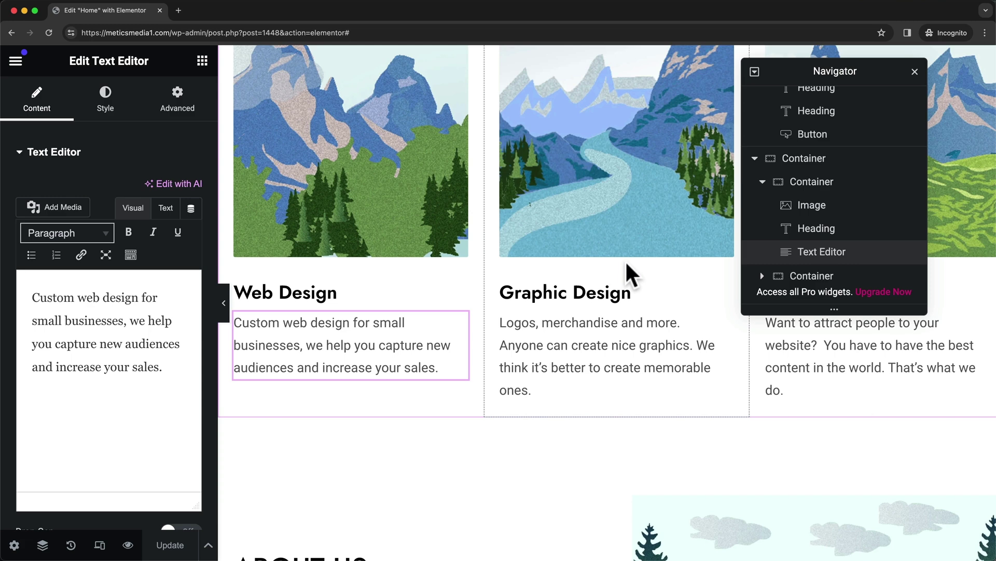
scroll(628, 269, "up", 3)
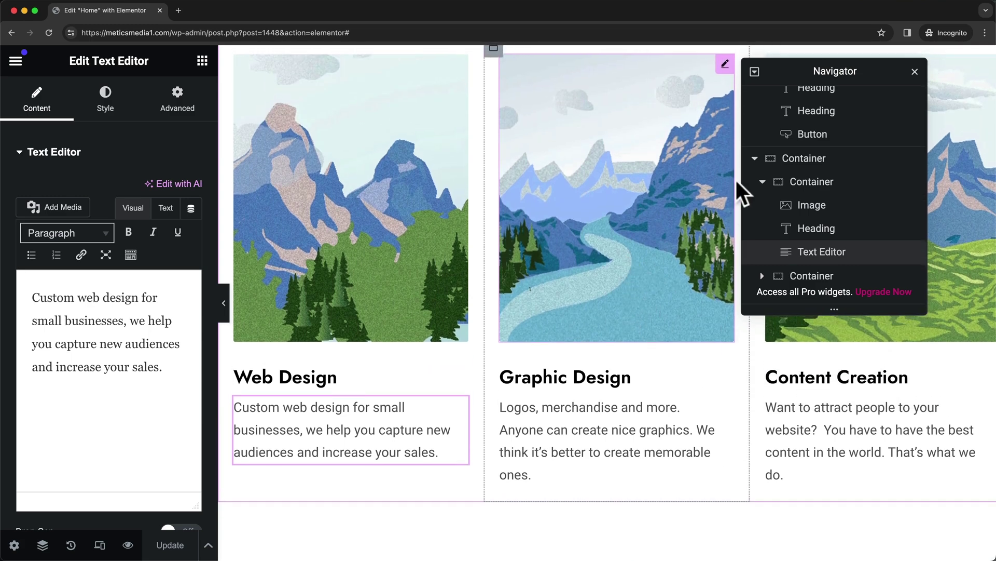
scroll(833, 252, "up", 1)
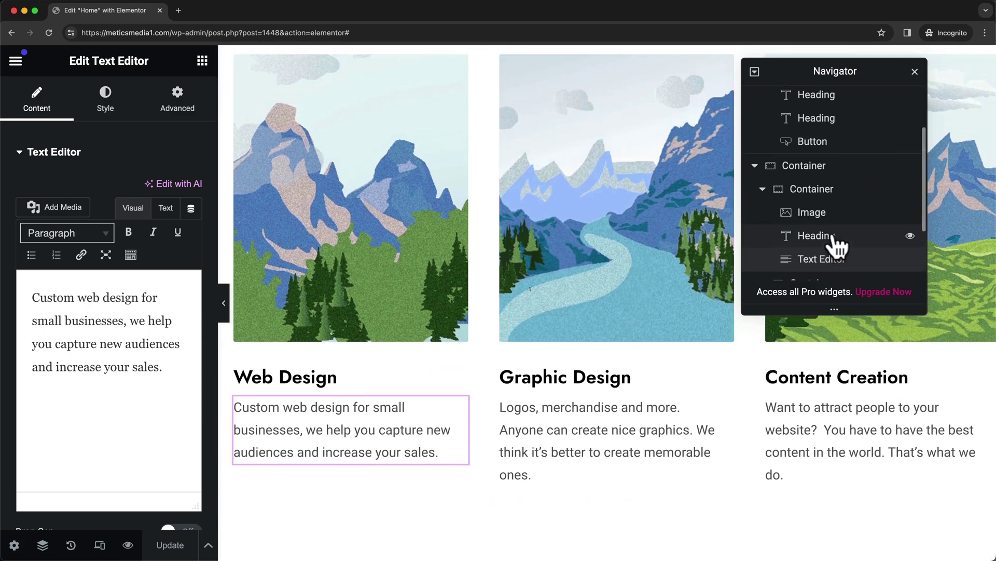
left_click(915, 73)
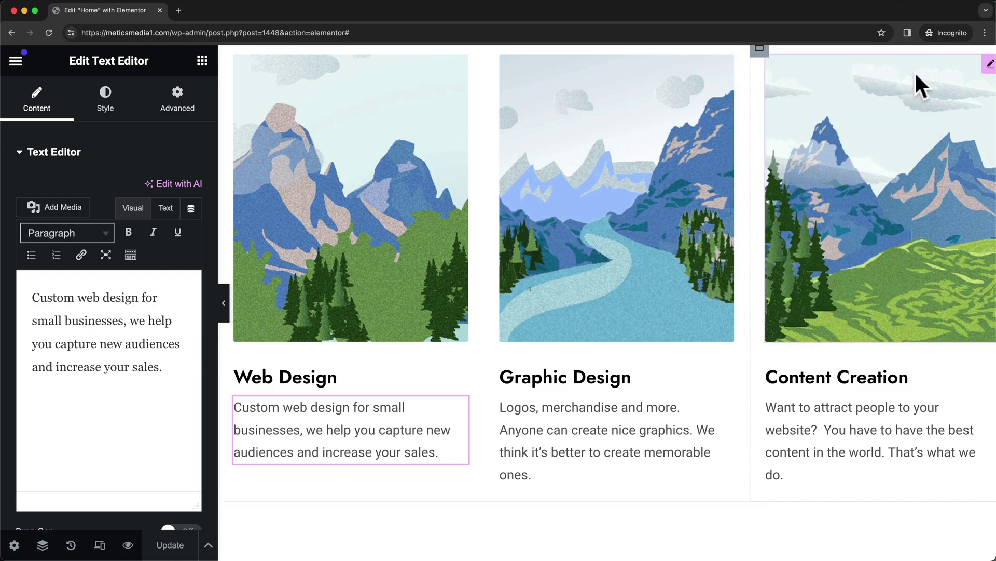
scroll(661, 313, "up", 8)
scroll(661, 310, "up", 3)
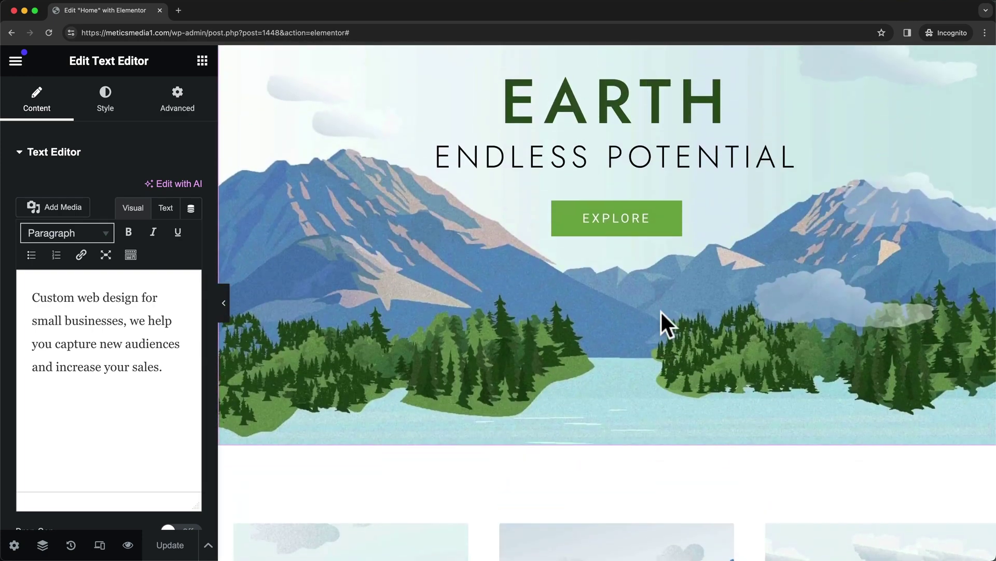
left_click(42, 545)
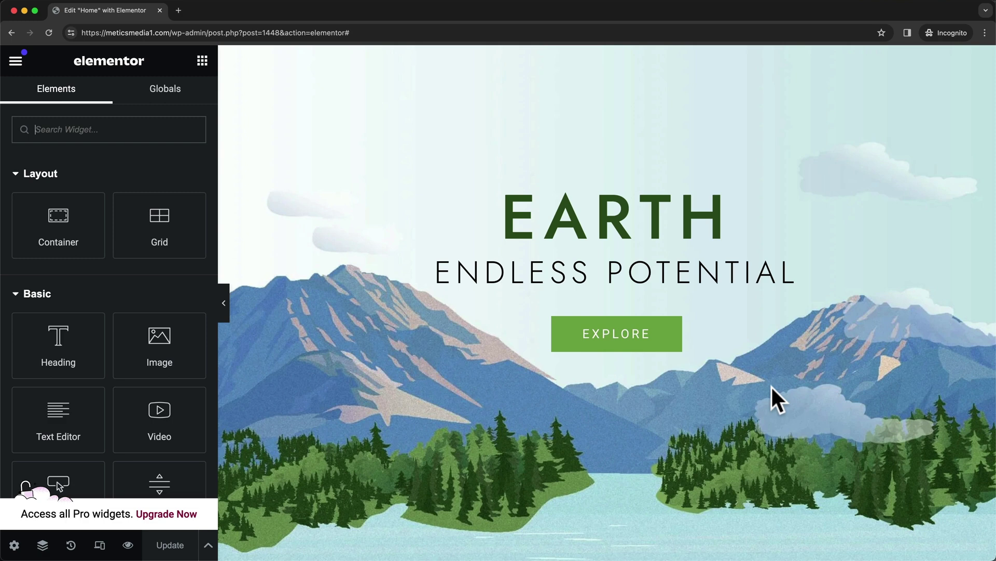
scroll(771, 385, "down", 10)
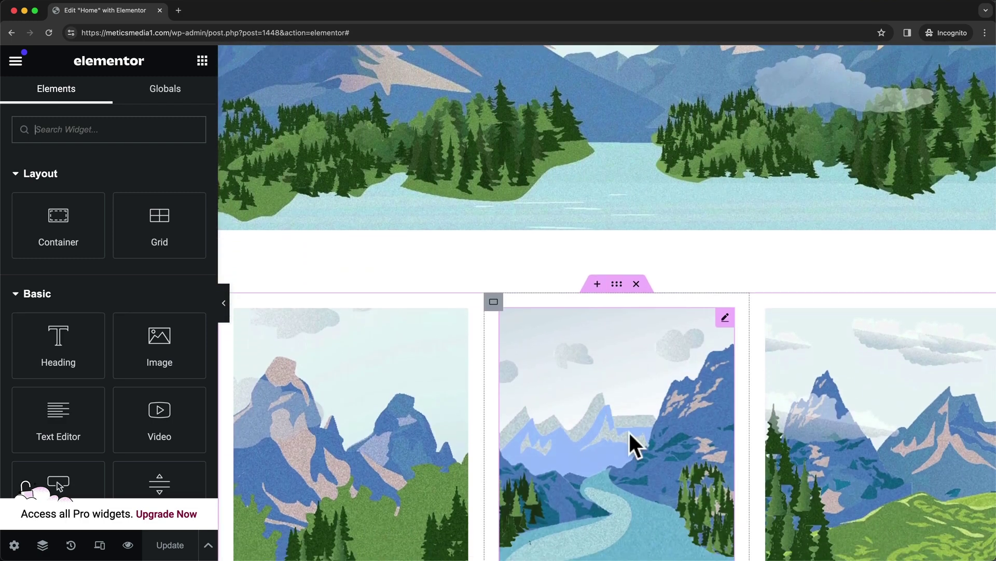
scroll(629, 434, "down", 3)
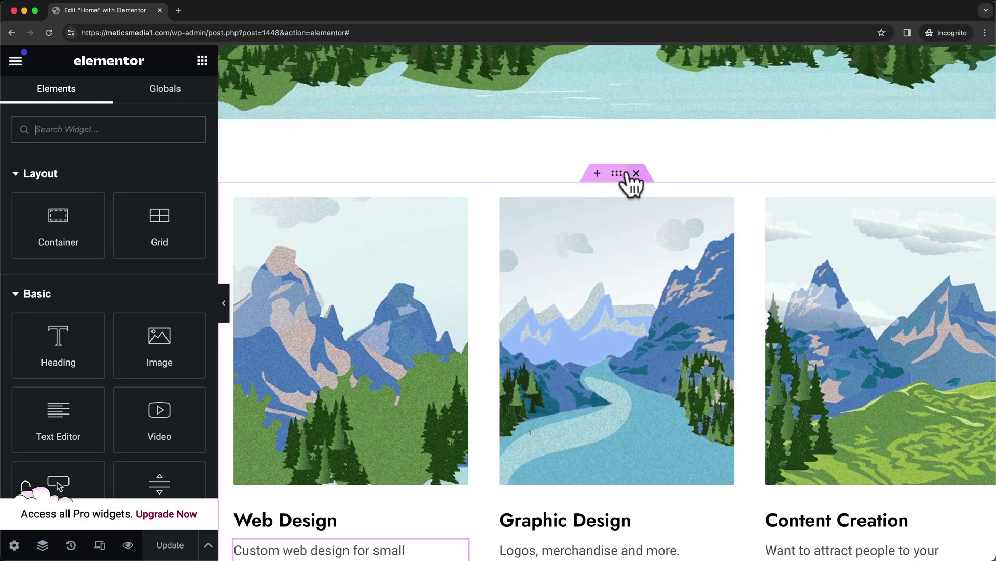
left_click_drag(616, 174, 691, 307)
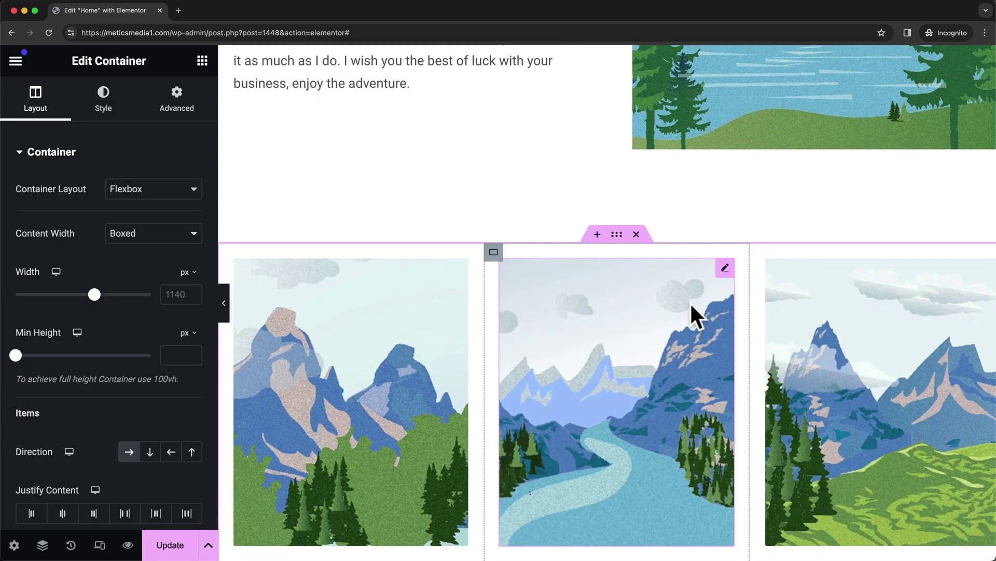
scroll(690, 311, "down", 3)
scroll(750, 330, "up", 2)
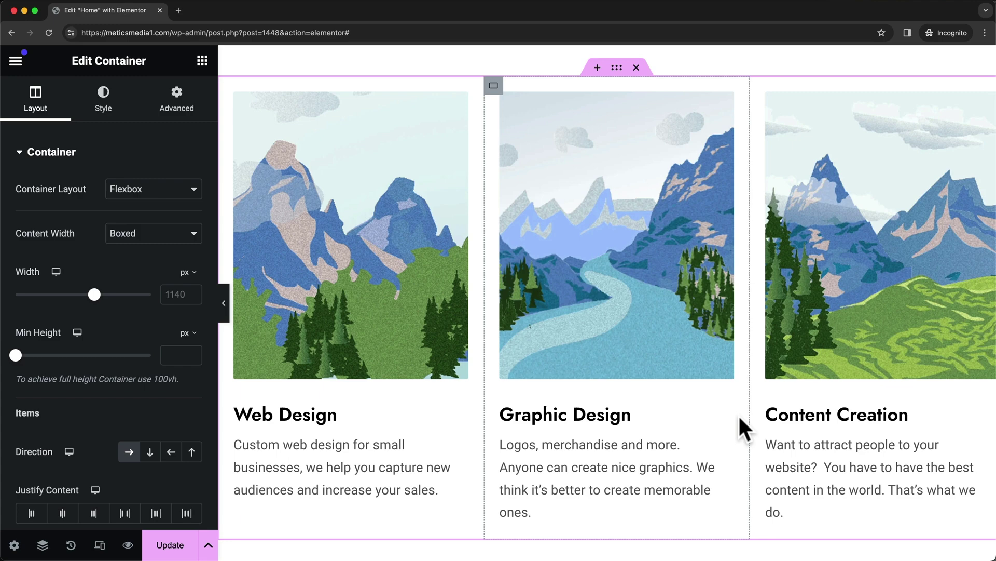
key("super")
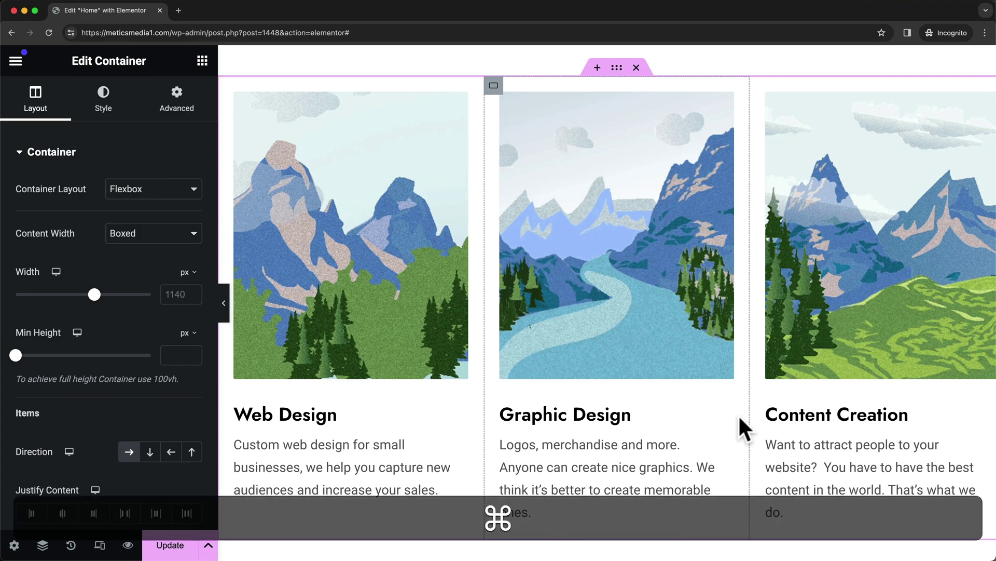
key("super+z")
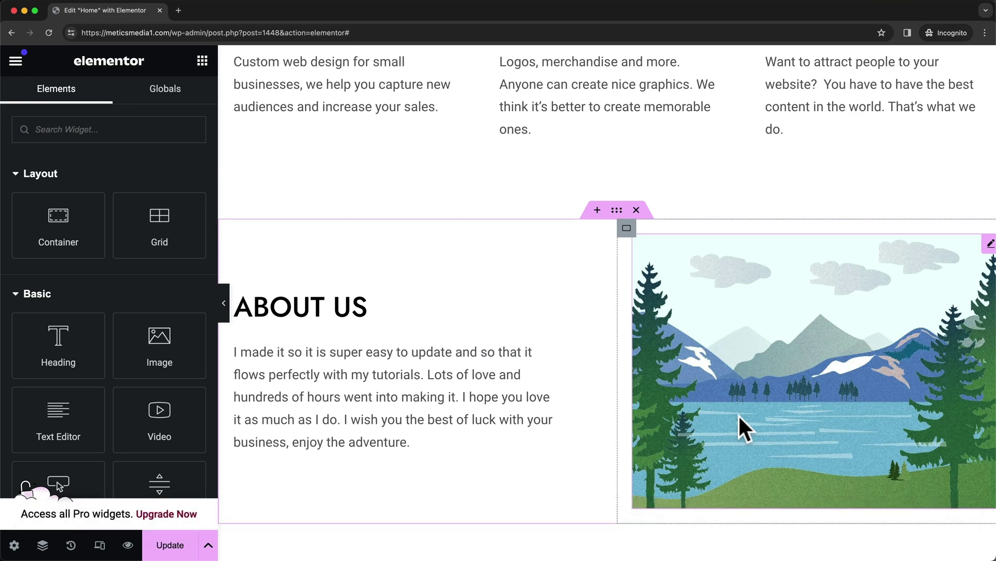
scroll(739, 414, "up", 8)
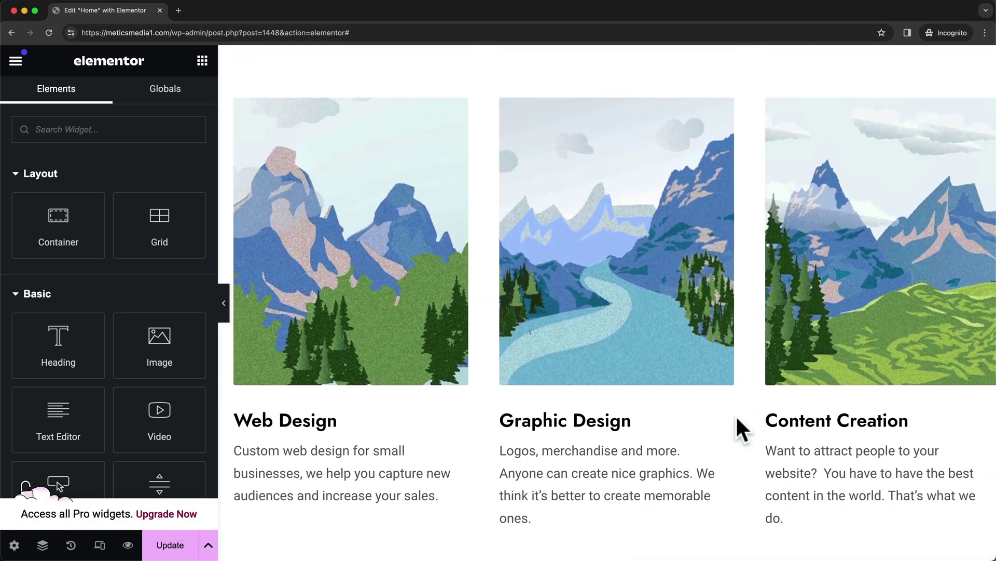
scroll(735, 413, "up", 2)
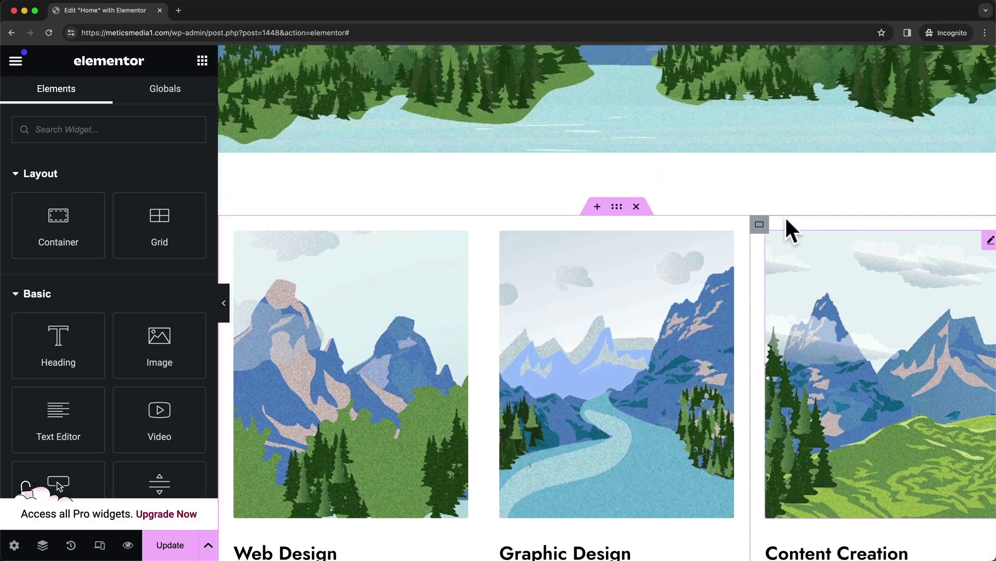
scroll(652, 266, "down", 3)
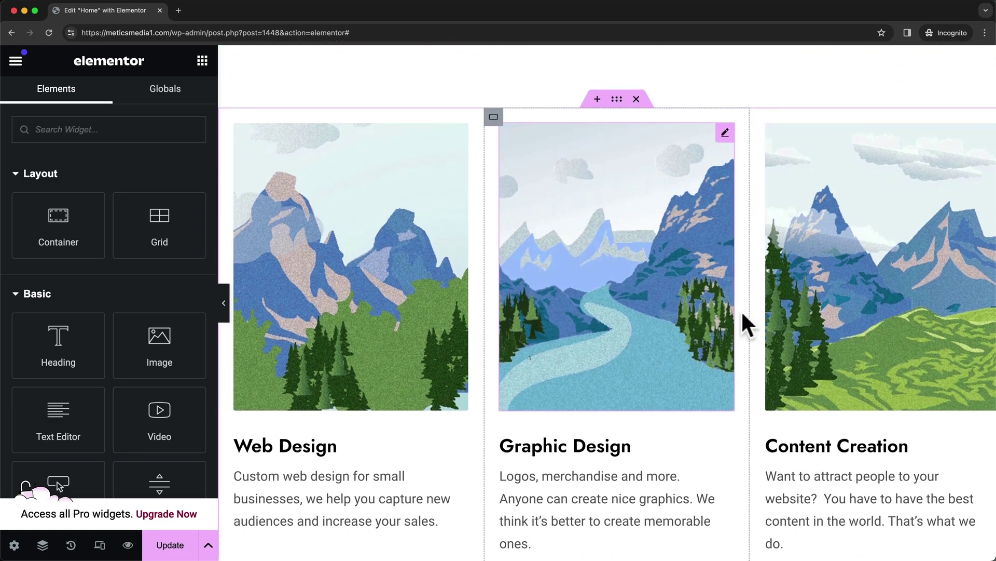
scroll(753, 308, "down", 1)
Insert an empty container above the service cards and pick Flexbox as its layout.
scroll(755, 318, "up", 3)
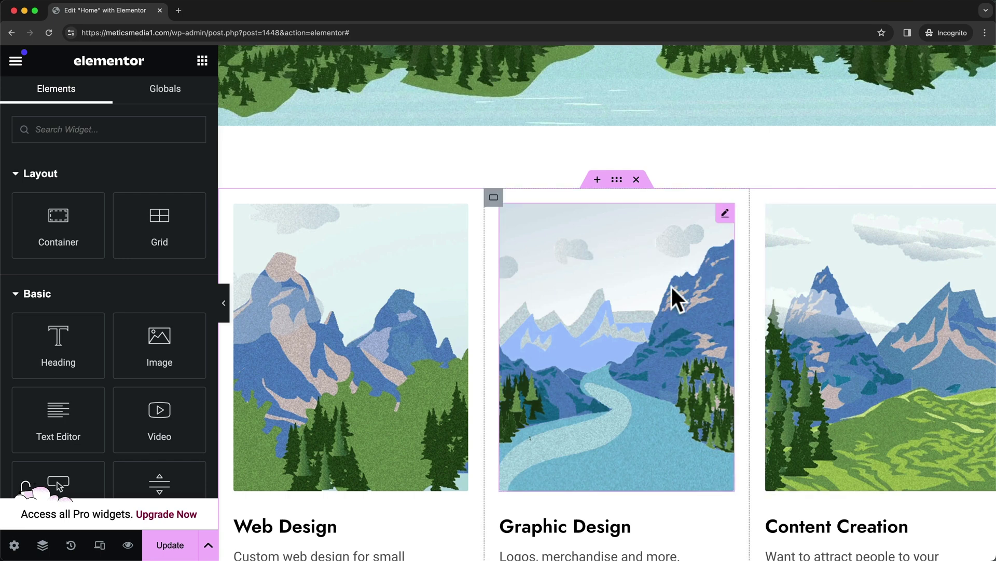
left_click(597, 179)
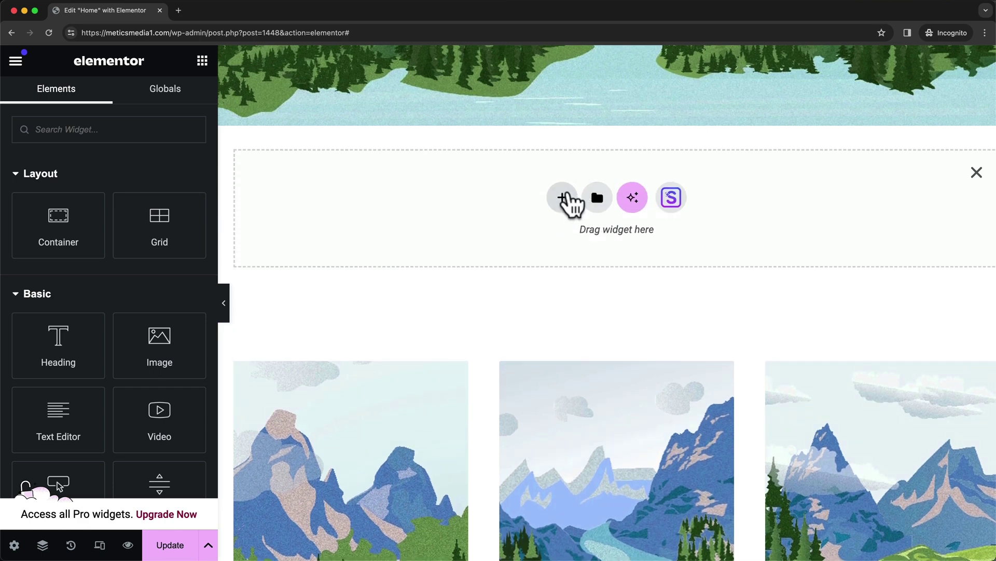
left_click(563, 197)
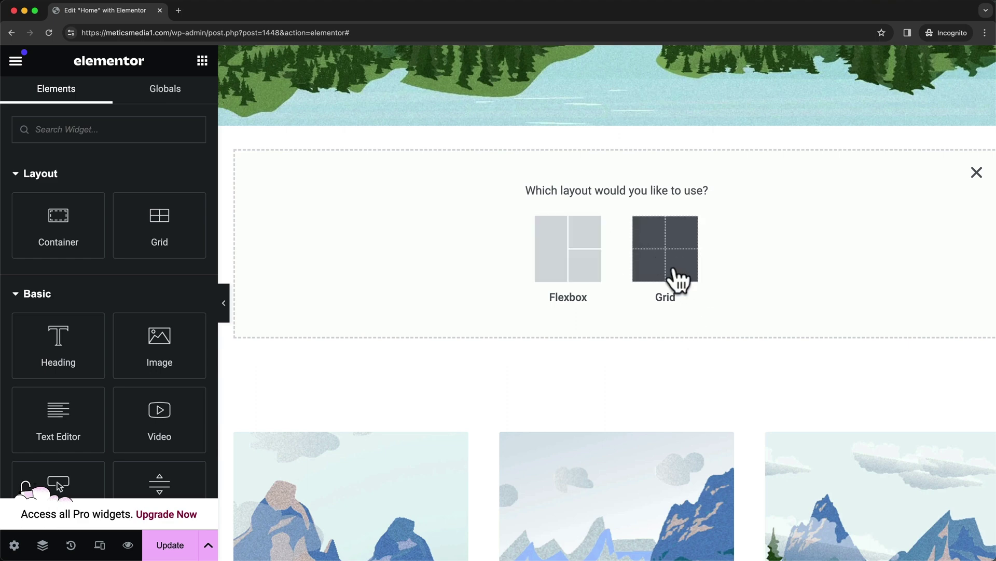
left_click(580, 257)
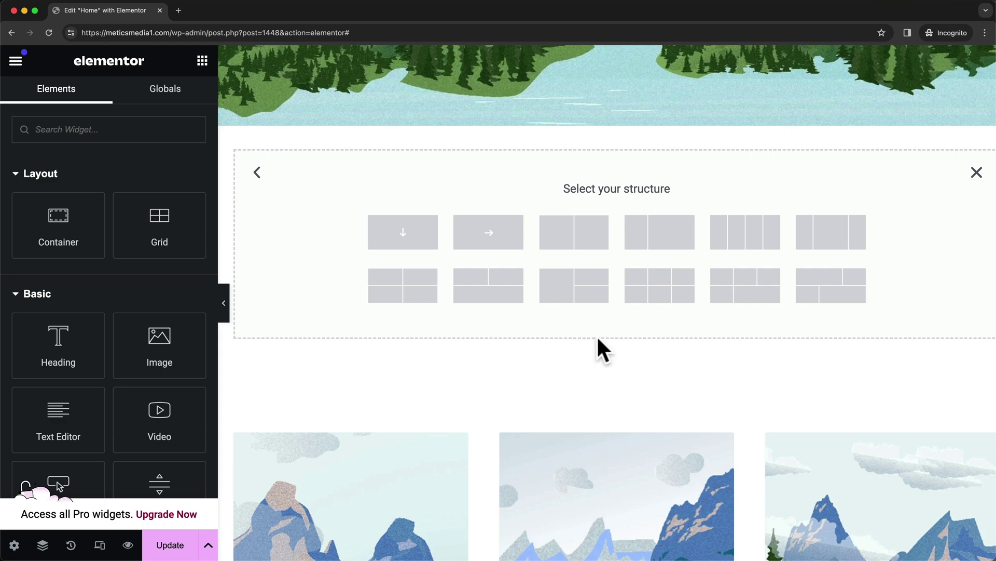
Choose the two-column structure and drag the divider so the left column is about 51%.
left_click(574, 246)
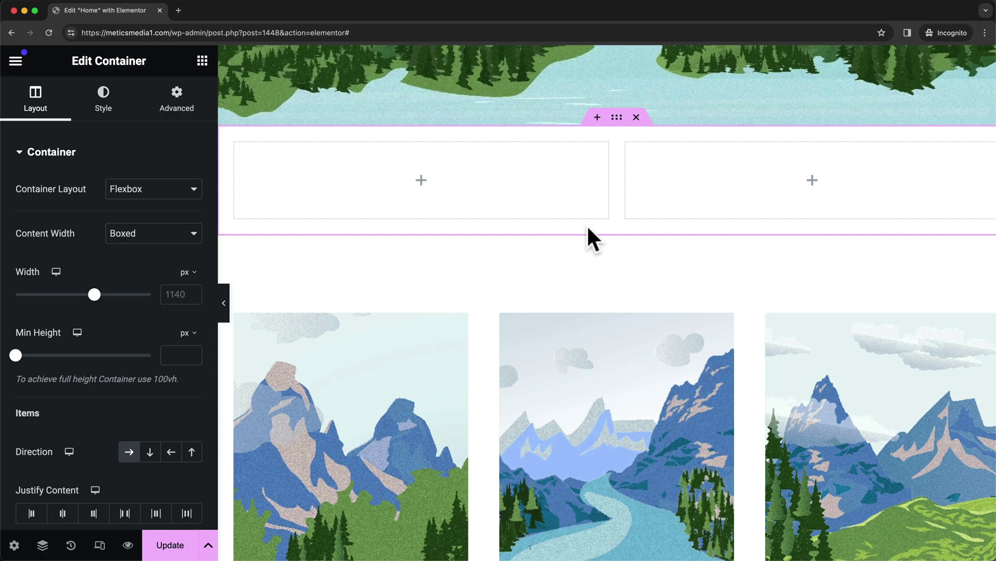
mouse_move(616, 176)
left_mouse_down()
mouse_move(580, 176)
mouse_move(637, 176)
mouse_move(605, 171)
left_mouse_up()
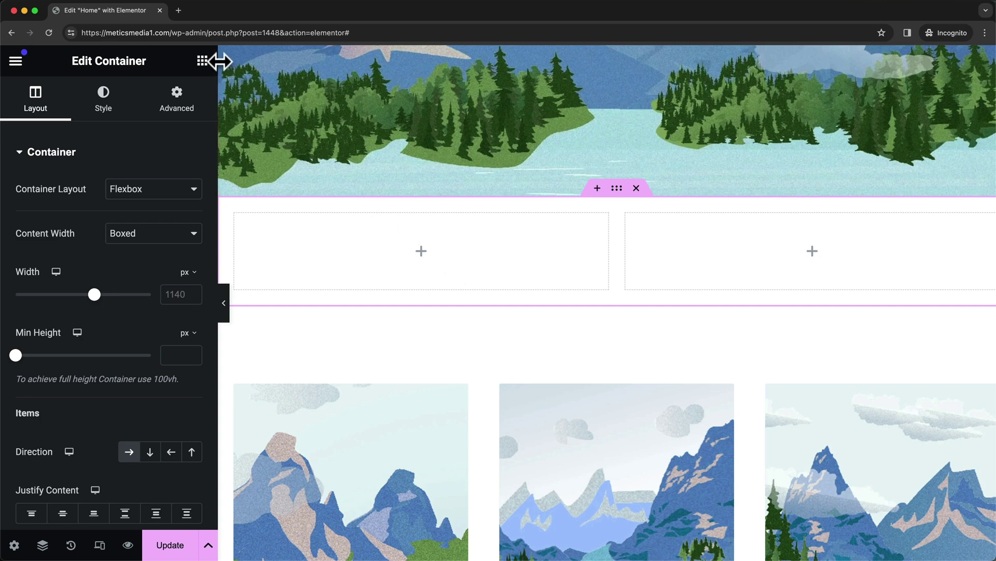
Drag a Heading, a Text Editor and a Button widget into the left column.
left_click(204, 63)
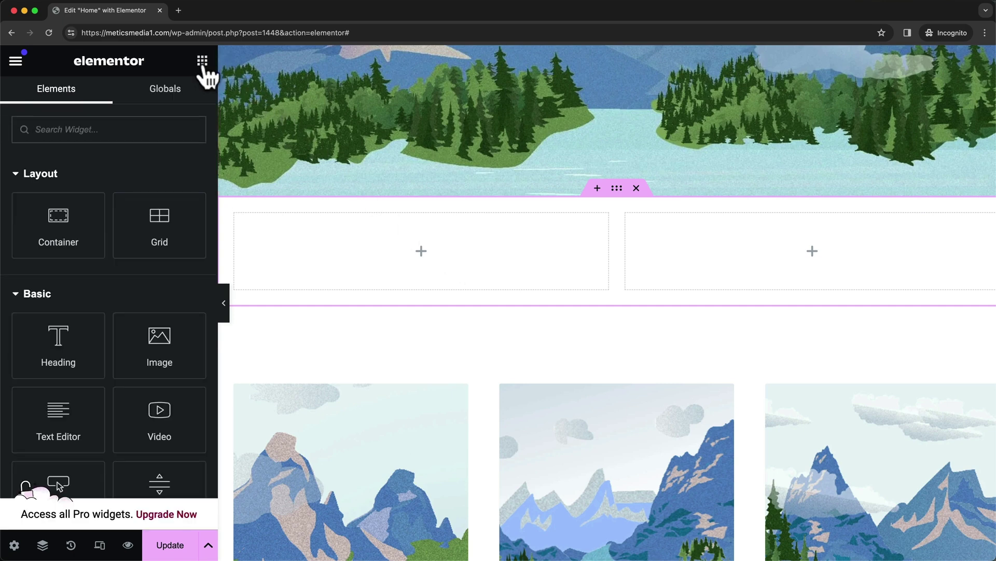
scroll(173, 151, "down", 1)
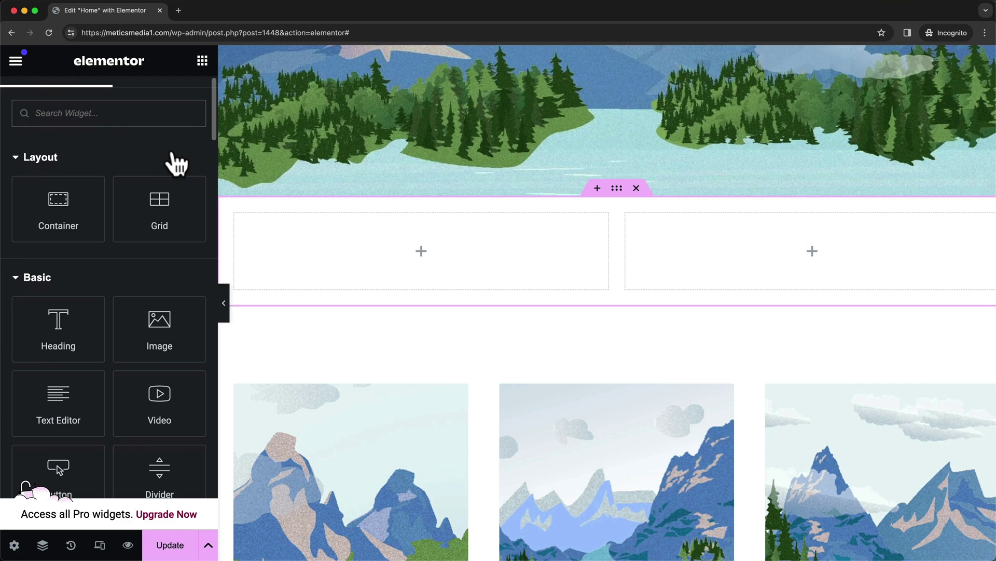
scroll(174, 156, "down", 3)
left_click_drag(63, 282, 348, 248)
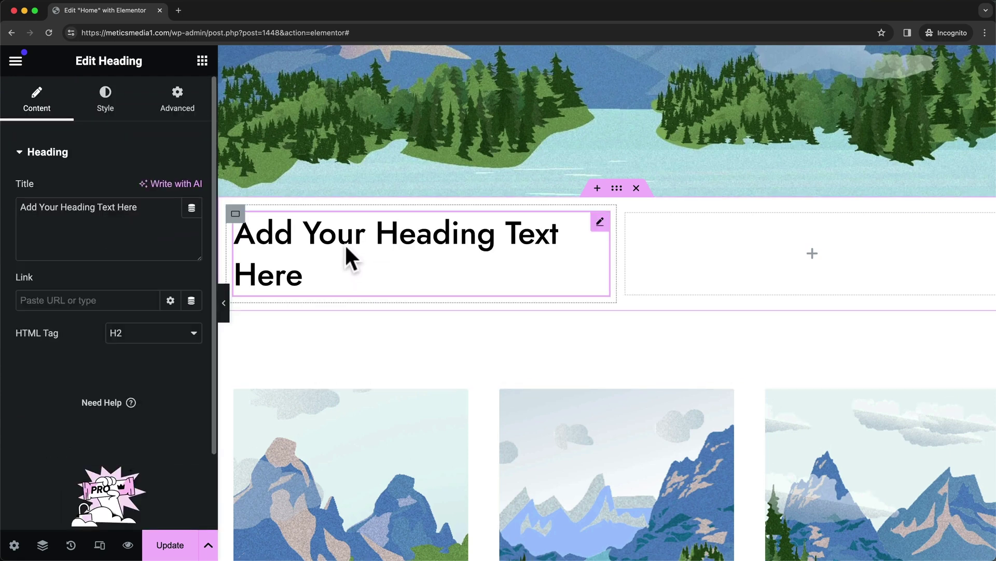
left_click(203, 63)
scroll(94, 376, "down", 1)
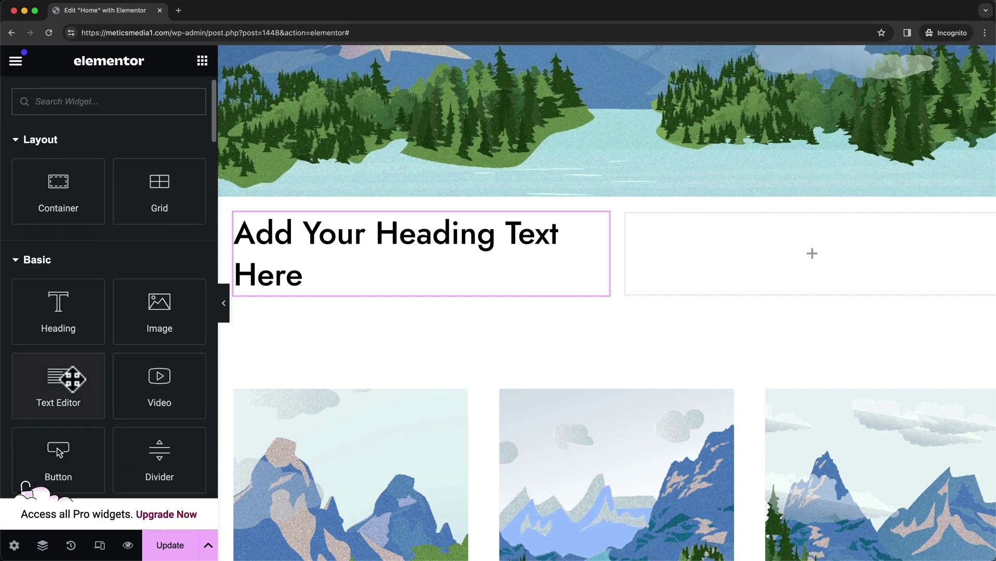
left_click_drag(72, 379, 318, 285)
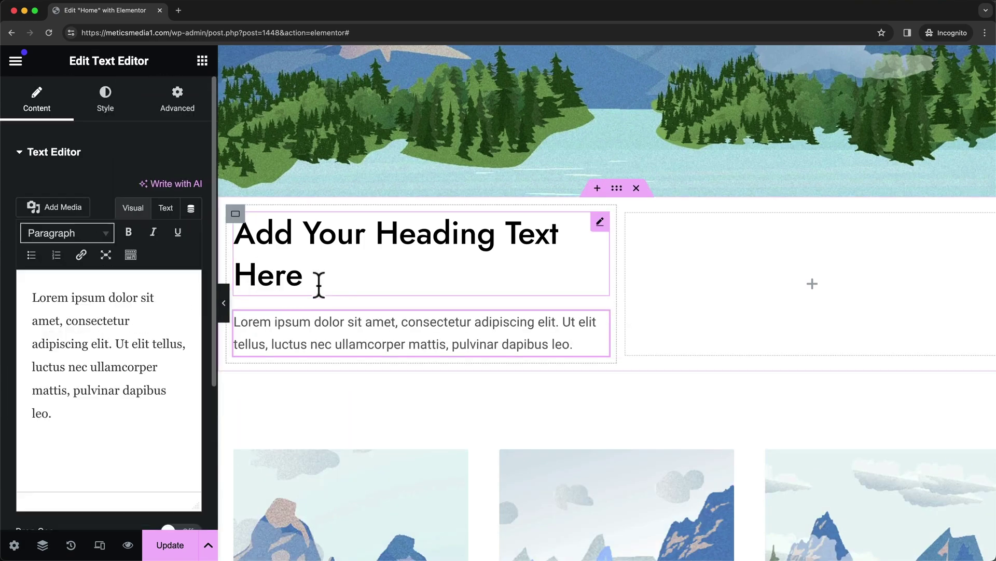
left_click(203, 61)
scroll(111, 398, "down", 3)
left_click_drag(65, 381, 351, 349)
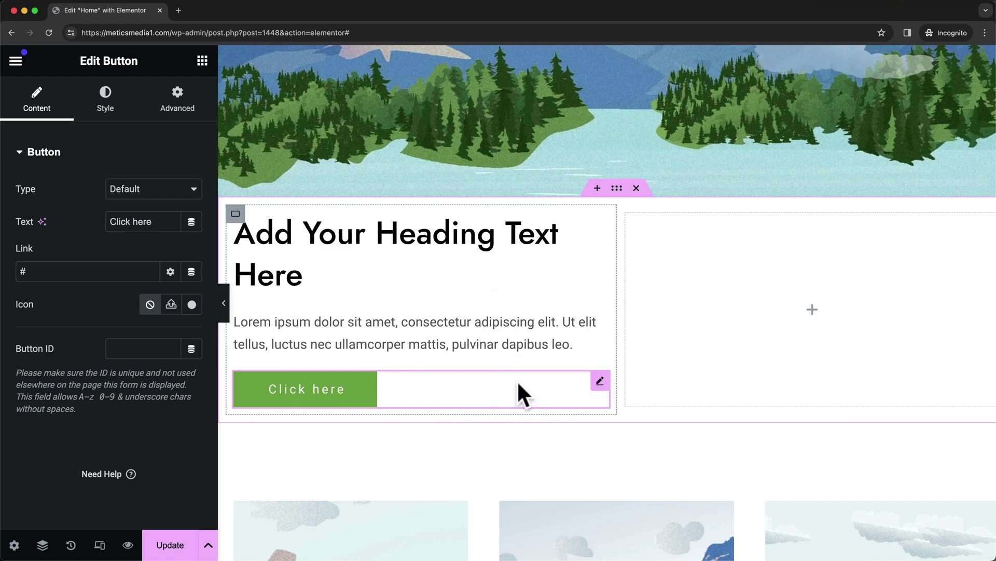
Delete the Click here button using its right-click menu.
right_click(500, 382)
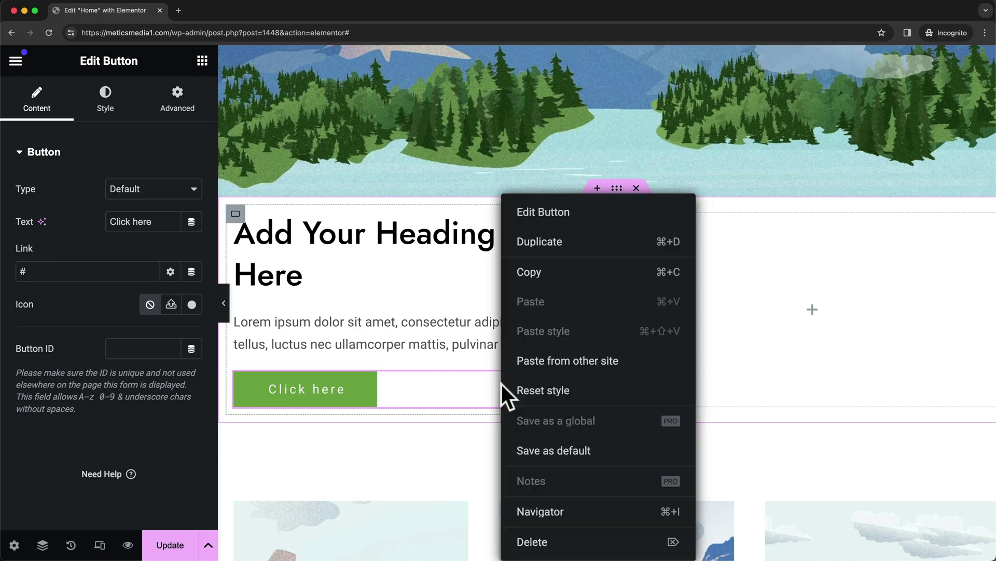
left_click(553, 542)
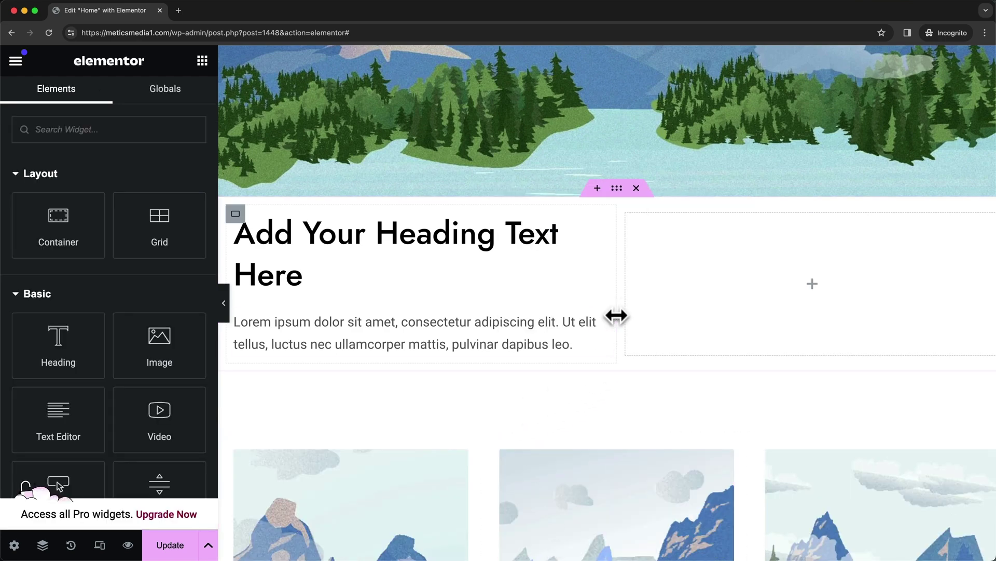